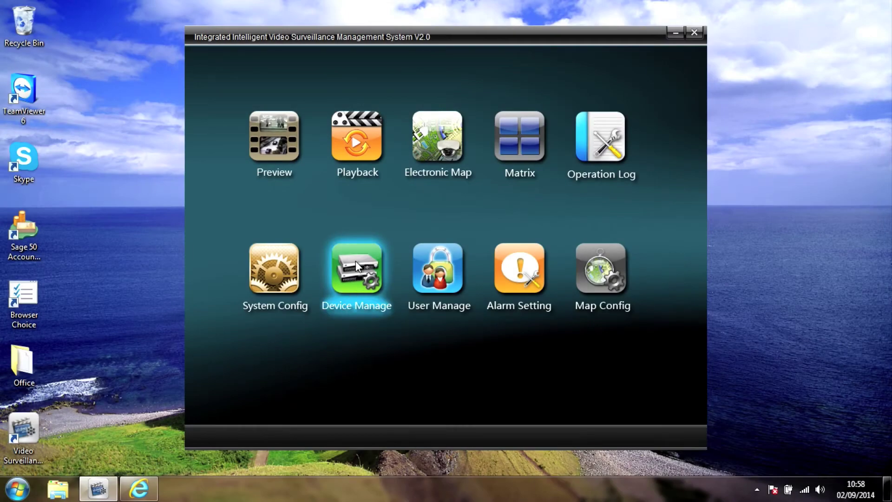
Open the Device Manage screen from the main menu to see the empty device list.
left_click(355, 261)
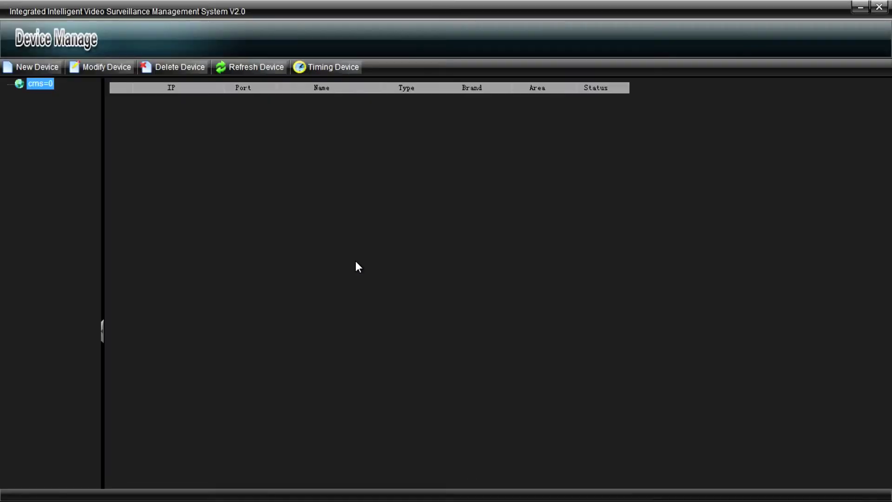
Add the device found at 10.0.0.59 (port 5050) and save it under the name nvr-1.
left_click(29, 68)
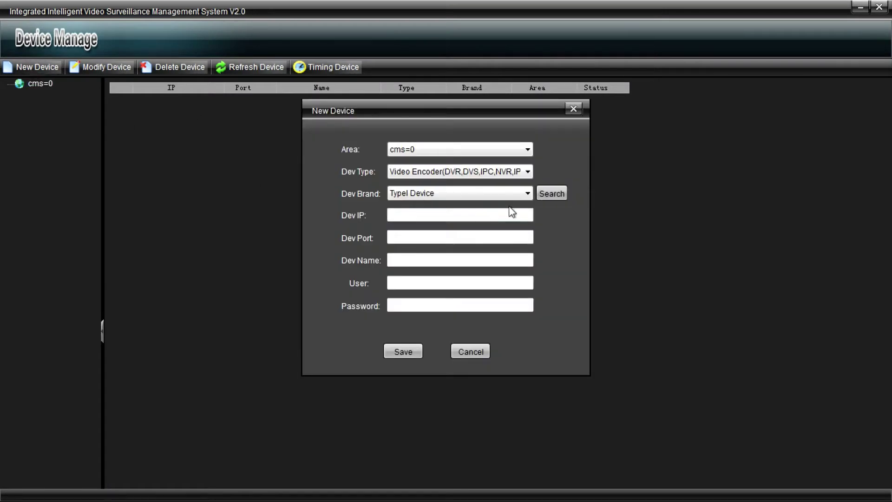
left_click(544, 194)
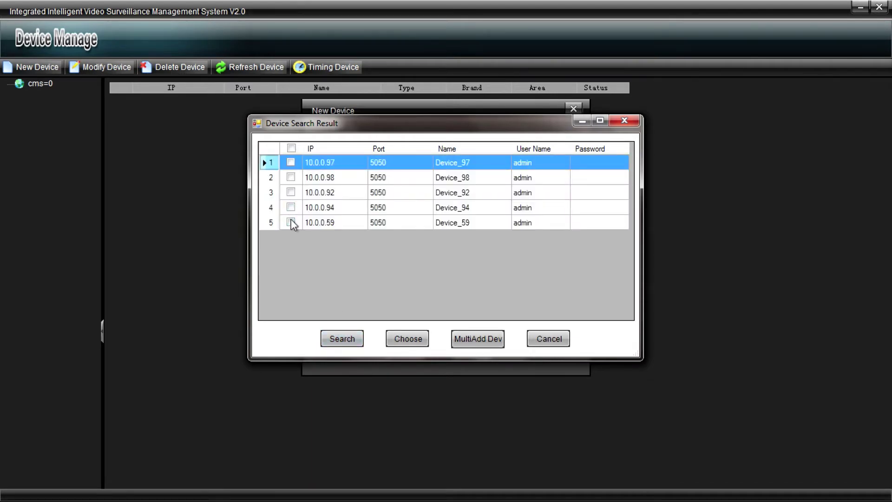
left_click(291, 222)
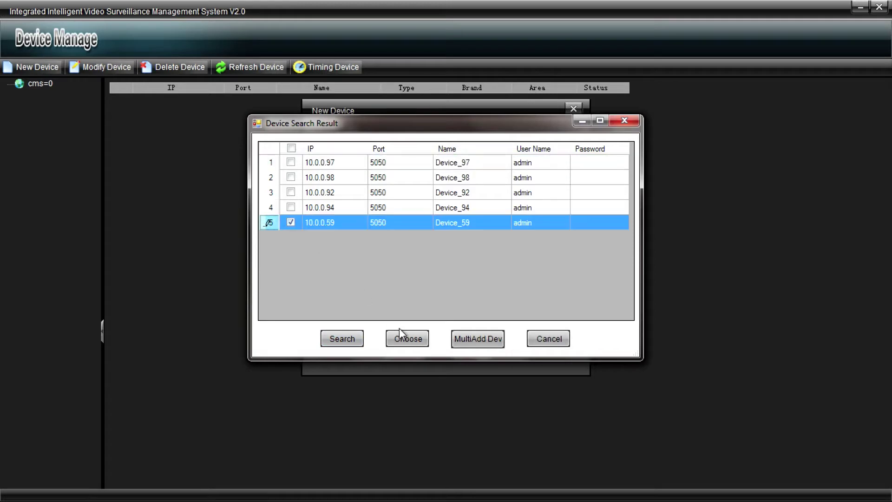
left_click(407, 339)
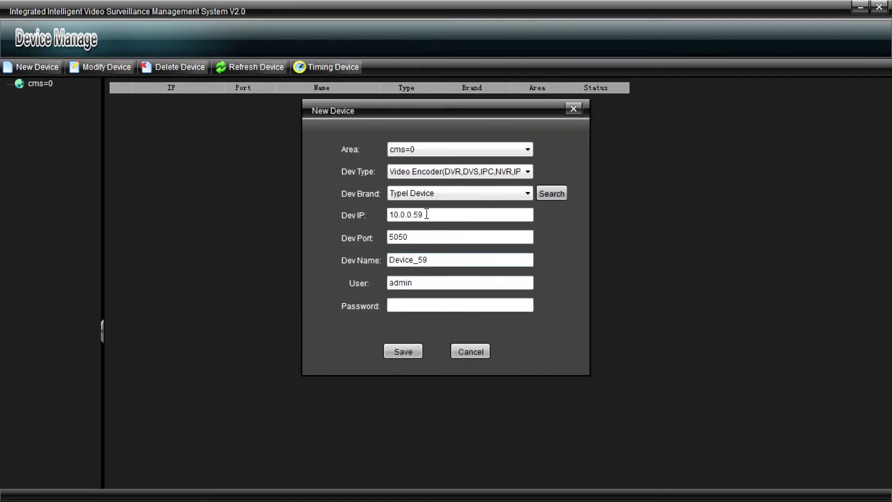
left_click_drag(432, 254, 385, 254)
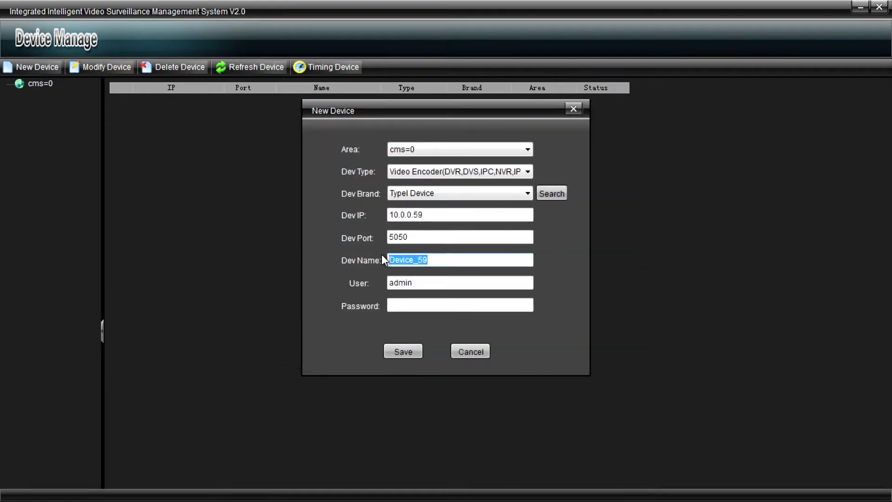
type("nvr-1")
left_click(403, 349)
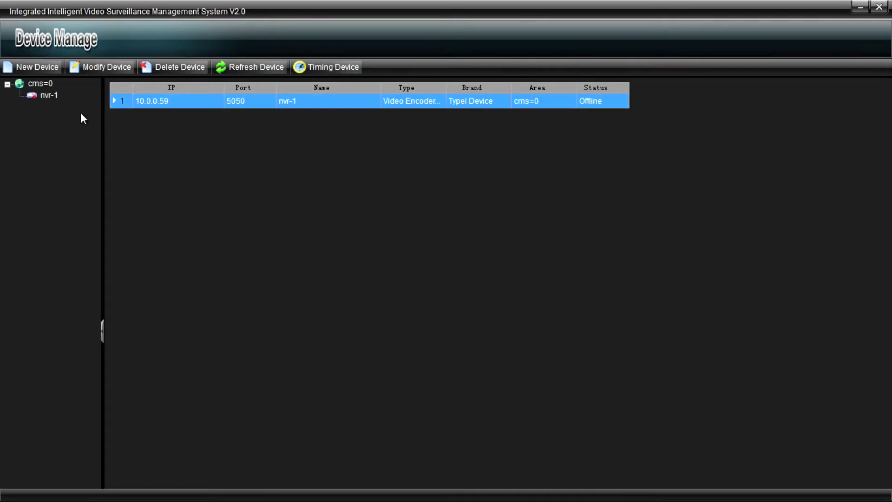
Rename nvr-1's channel CH01 to YARD 1 through Edit Channel, then return to the main menu.
right_click(31, 96)
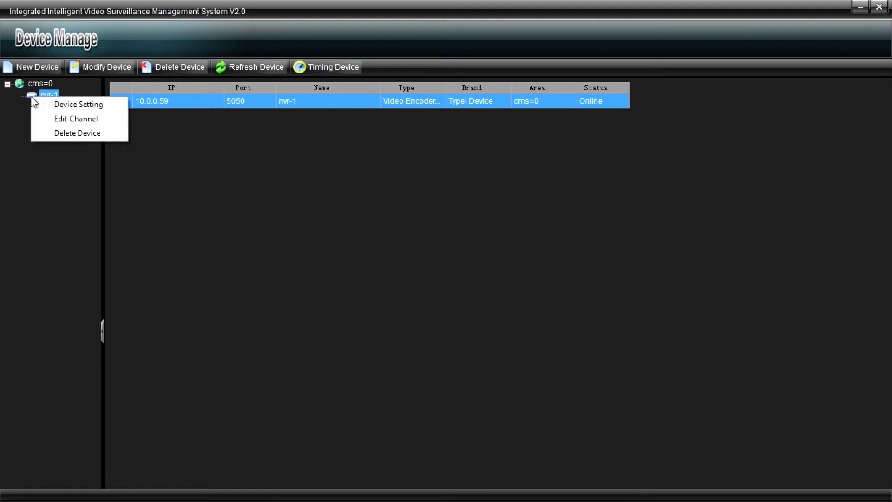
left_click(58, 119)
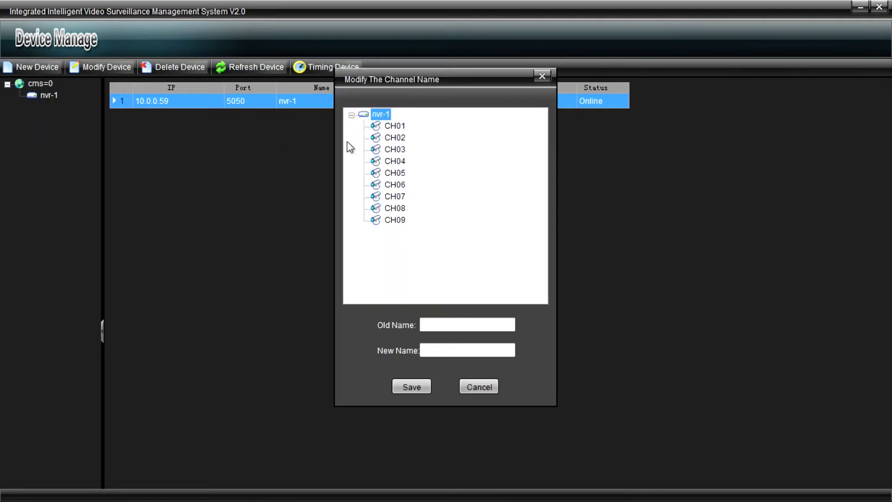
left_click(394, 127)
left_click(426, 350)
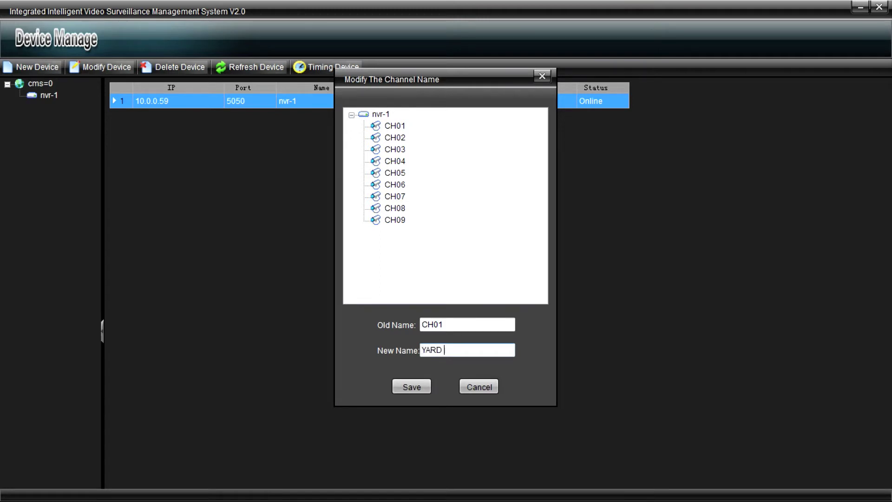
left_click(410, 387)
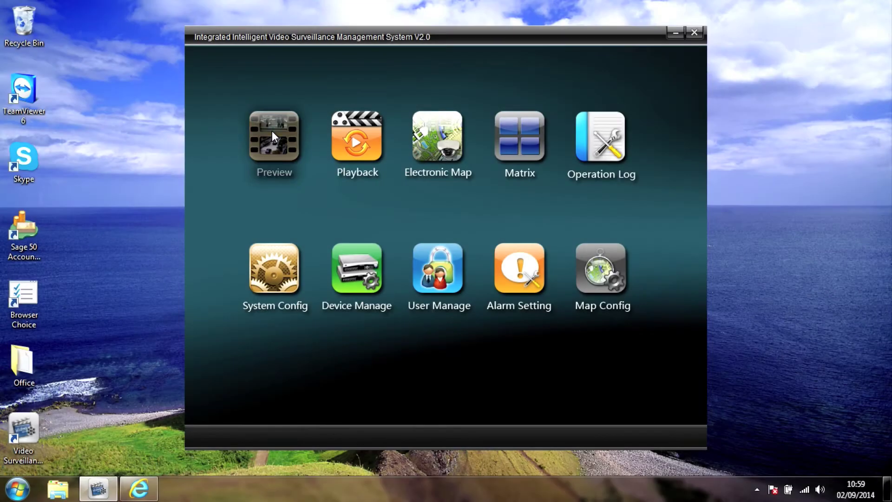
In Preview, fill a 2x2 grid with nvr-1, YARD 2, MAIN DOOR and FRONT feeds, then enlarge CH01.
left_click(272, 132)
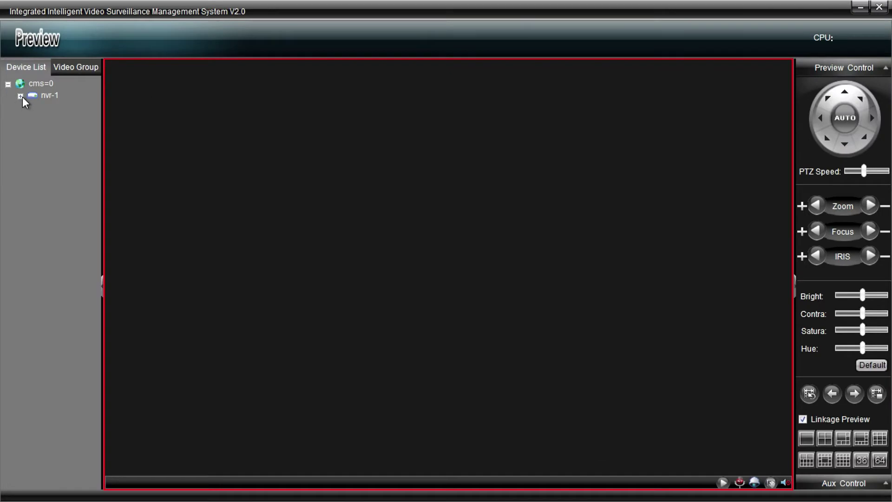
left_click(21, 97)
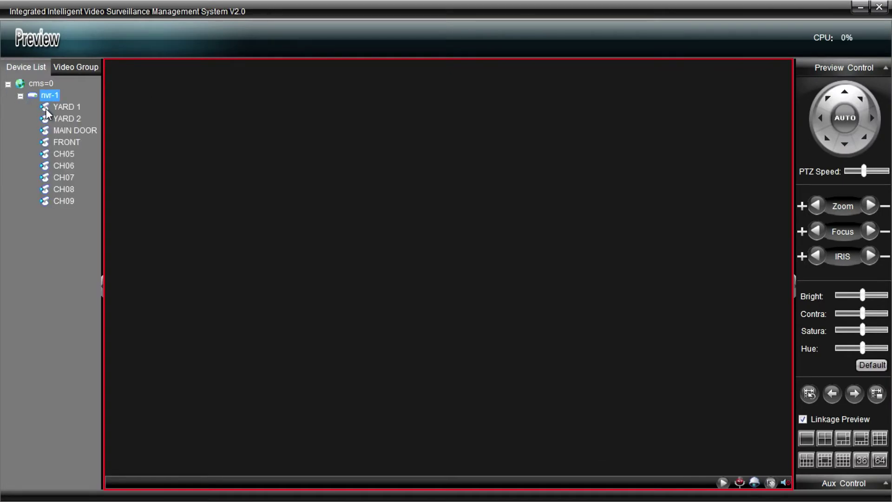
left_click(822, 437)
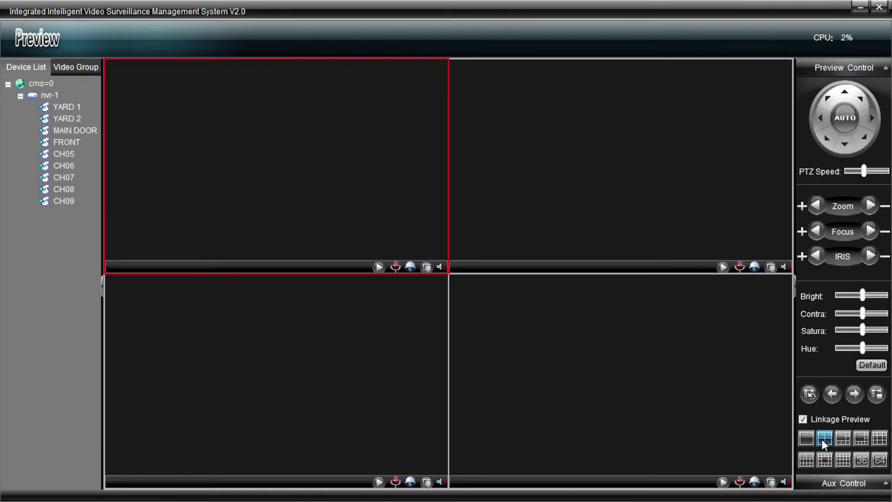
left_click_drag(50, 96, 294, 154)
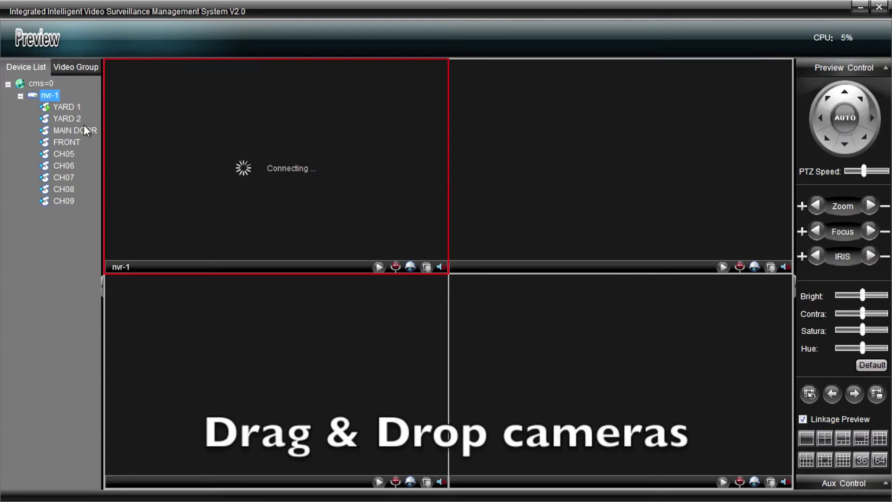
left_click_drag(51, 118, 483, 175)
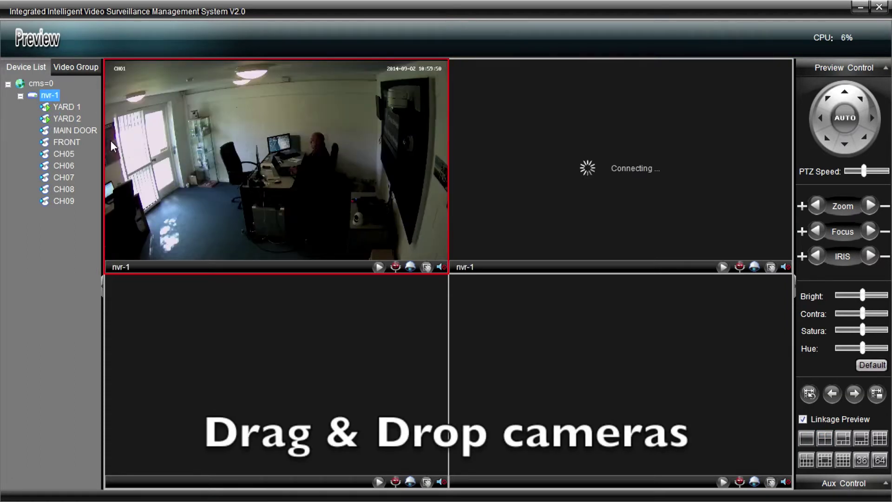
left_click_drag(74, 128, 223, 350)
left_click_drag(66, 141, 532, 372)
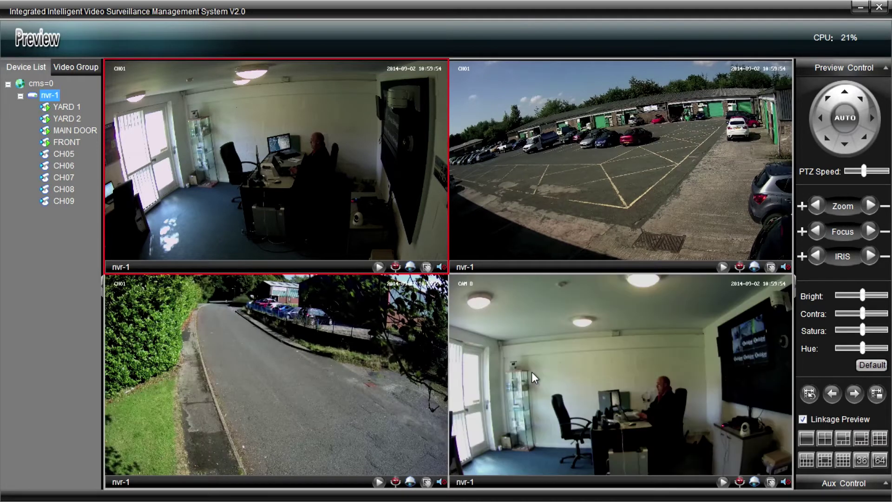
double_click(287, 162)
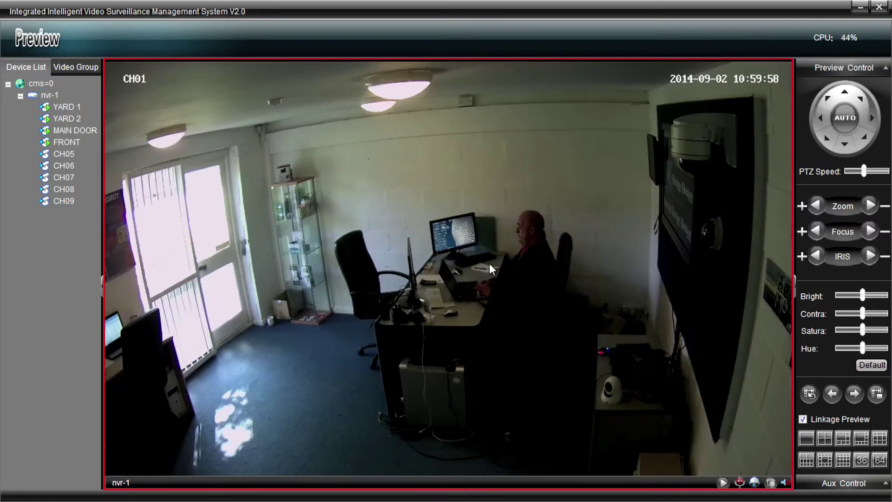
Try the 4, 6, 8, 9, 64 and 36-pane layouts, then open MAIN DOOR recorded playback for 02/09/2014.
left_click(823, 438)
left_click(844, 438)
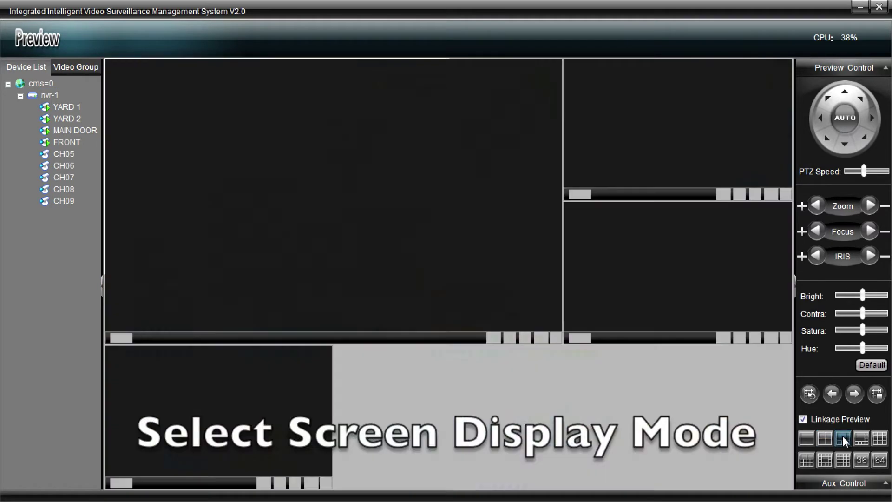
left_click(861, 438)
left_click(879, 439)
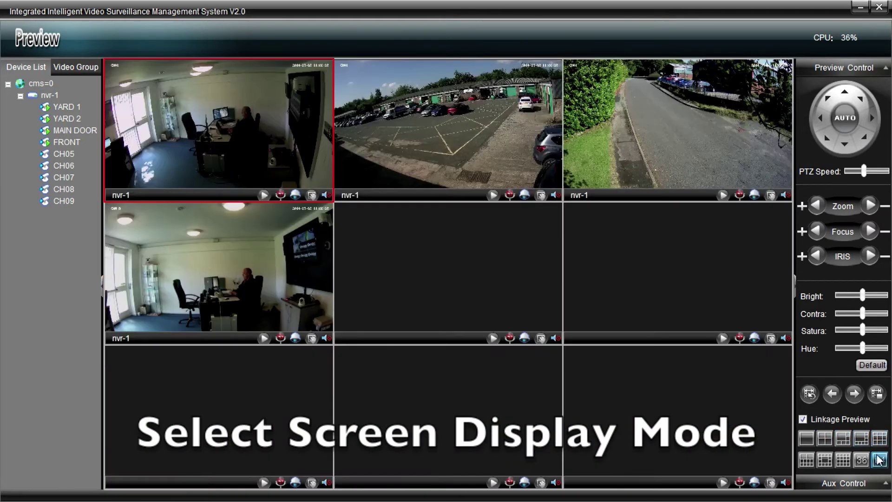
left_click(880, 460)
left_click(824, 459)
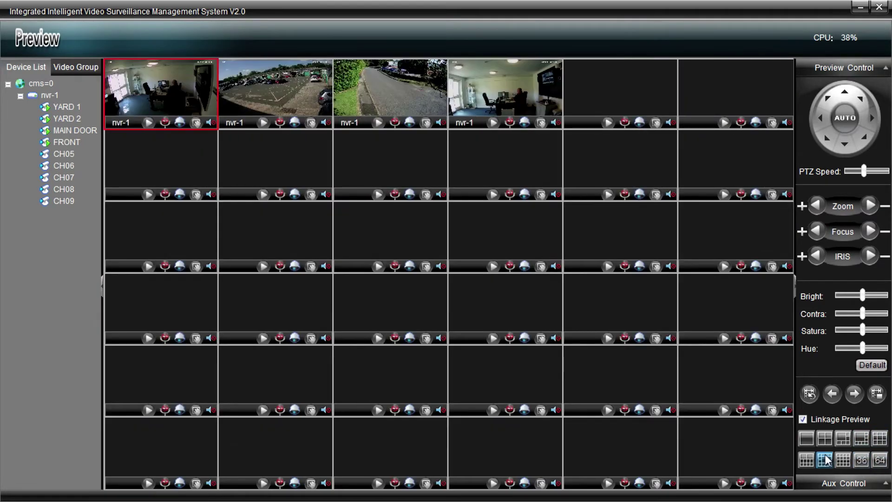
left_click(824, 460)
left_click(825, 441)
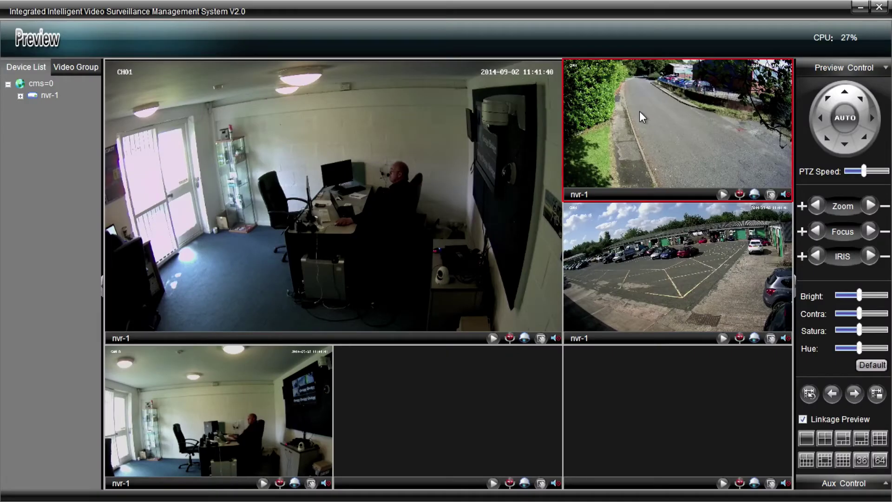
left_click(723, 194)
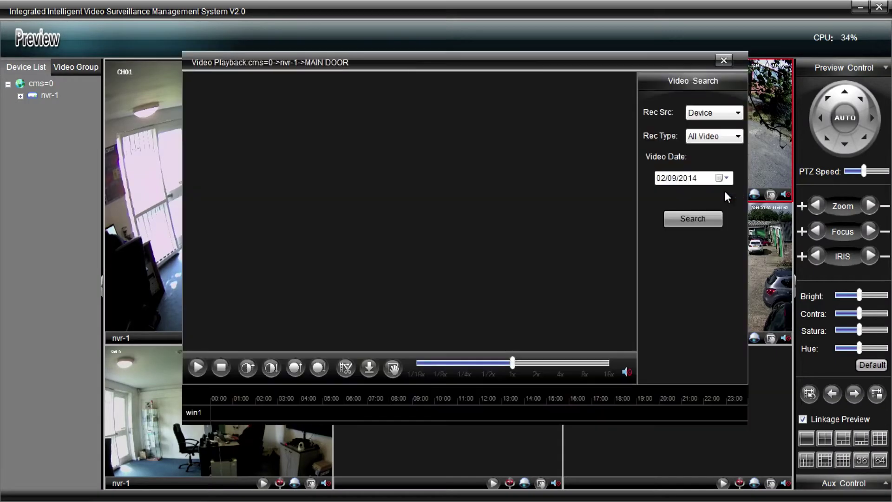
Search and play MAIN DOOR's 02/09/2014 recording, jump ahead to around 09:44, then stop it.
left_click(695, 219)
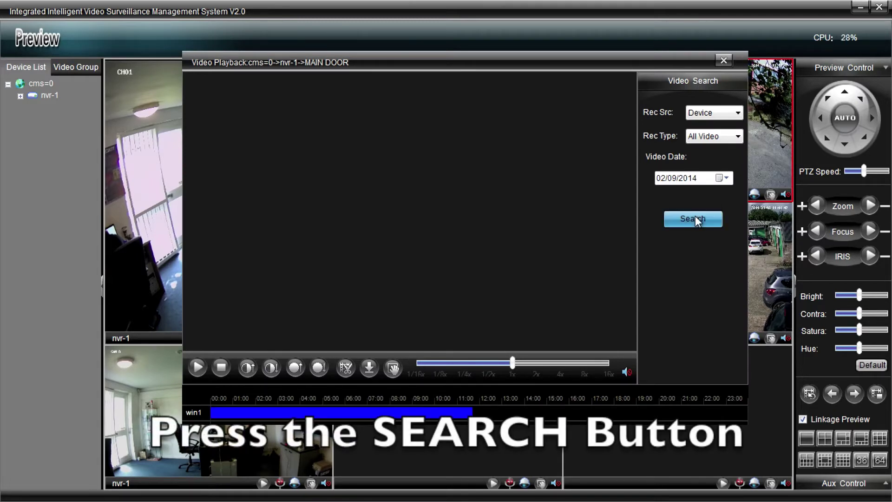
left_click(197, 368)
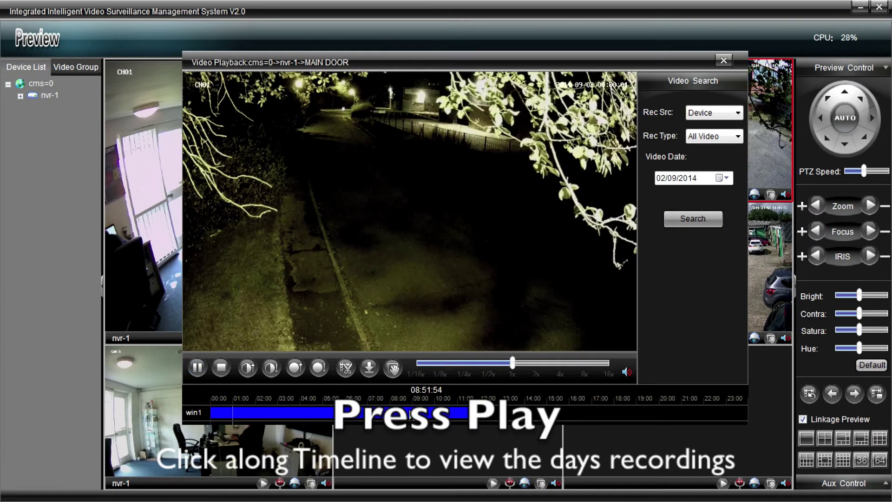
left_click(411, 415)
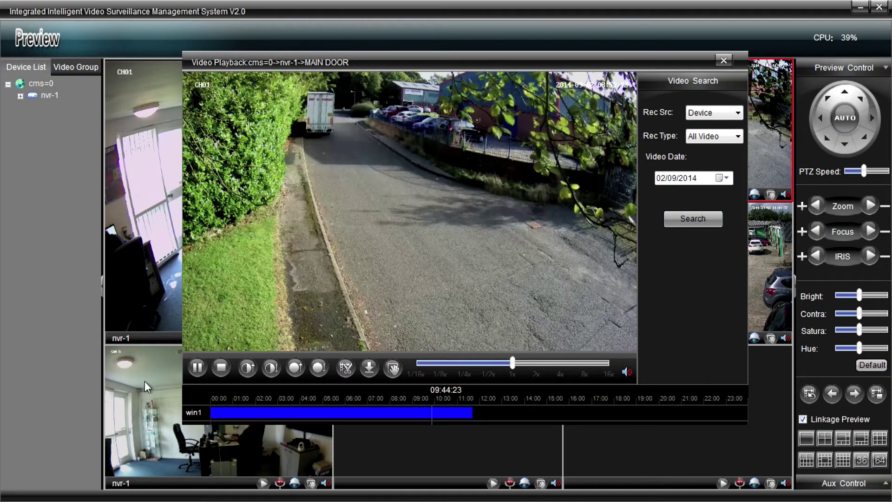
left_click(222, 367)
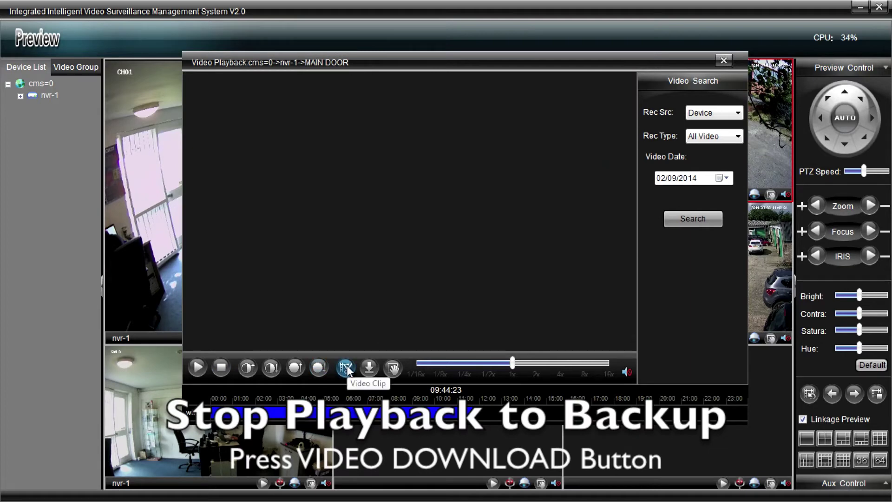
left_click(369, 368)
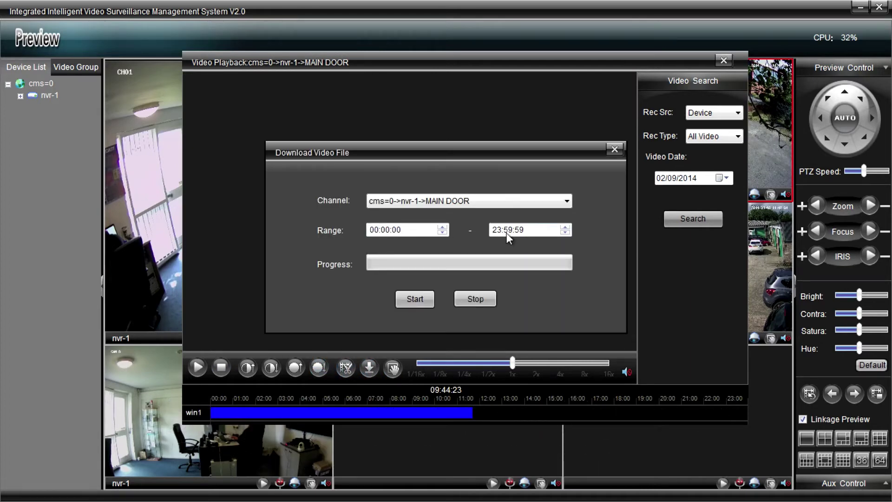
Download the MAIN DOOR footage from 09:00:00 to 09:59:59 and dismiss the success message.
left_click(375, 229)
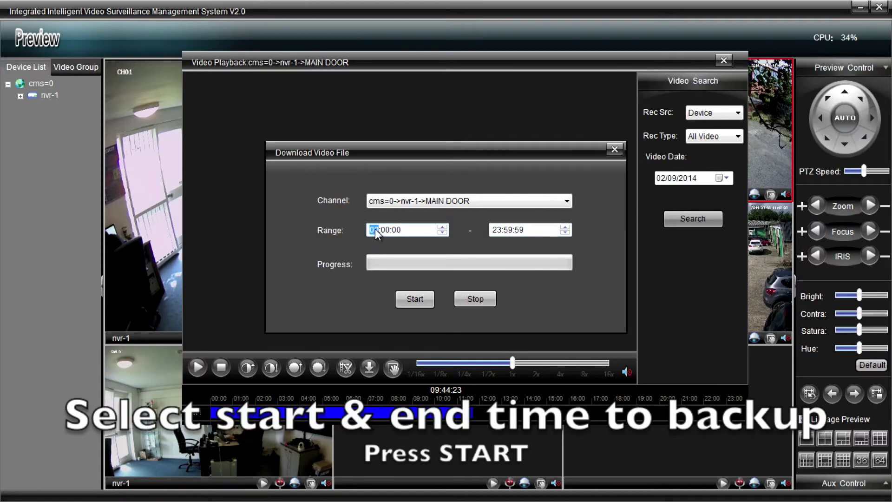
type("09")
left_click(497, 231)
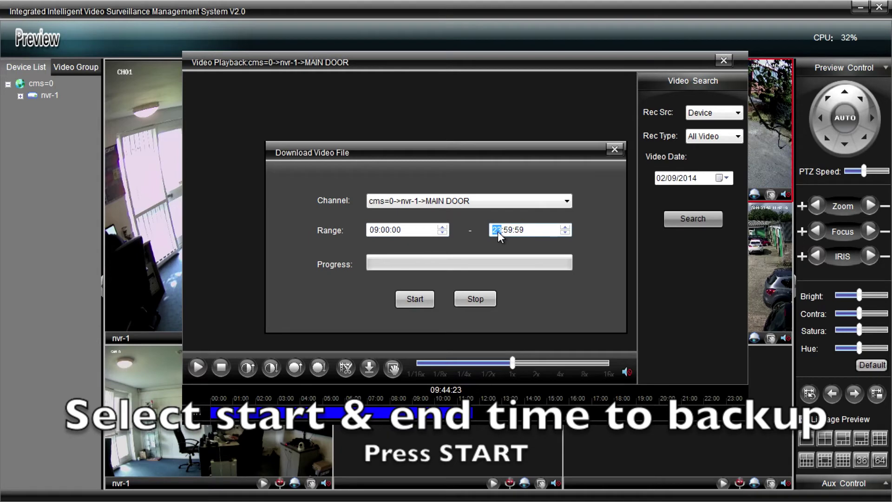
type("09")
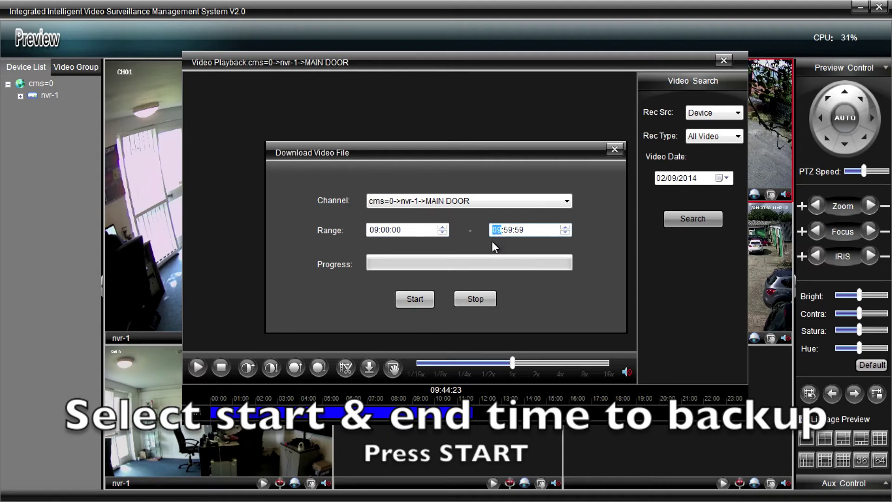
left_click(415, 300)
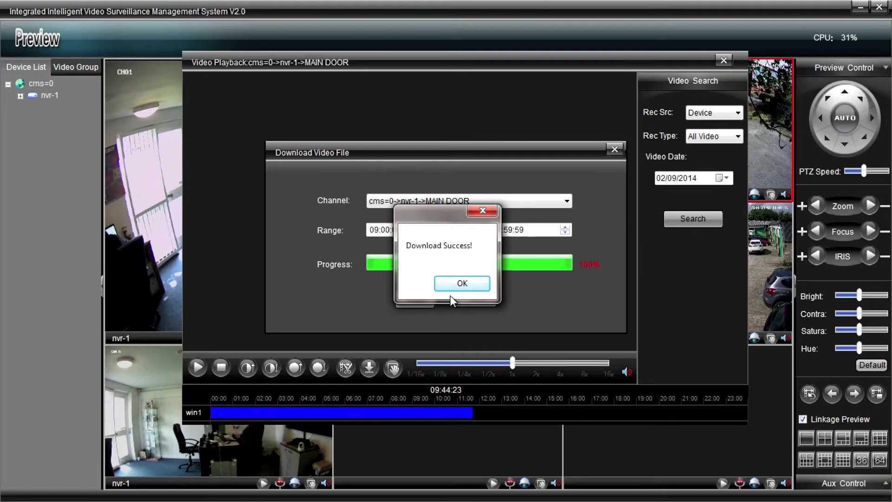
left_click(462, 284)
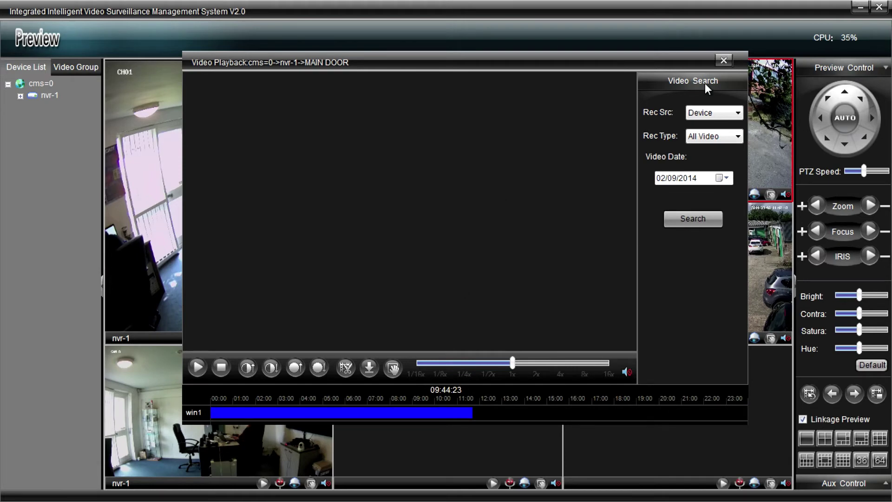
Close Video Playback, minimize Preview, and check the clip store path D:\PlatData\VideoClip in System Config.
left_click(723, 61)
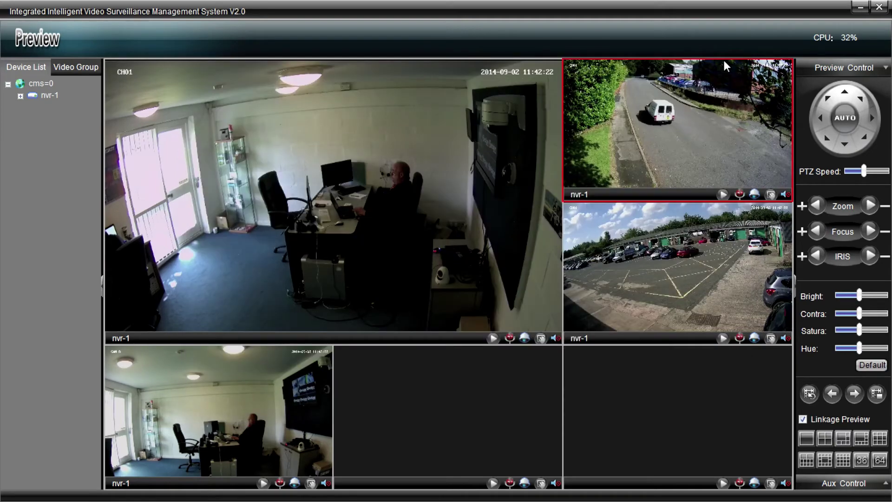
left_click(859, 8)
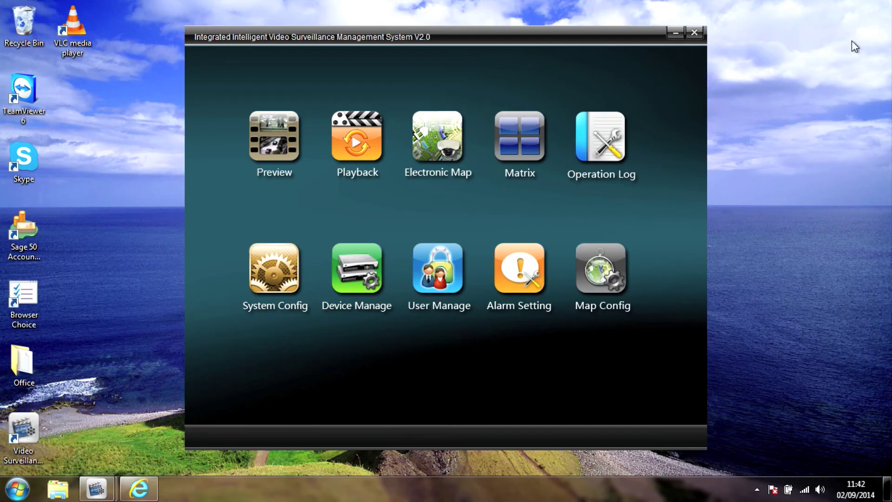
left_click(275, 258)
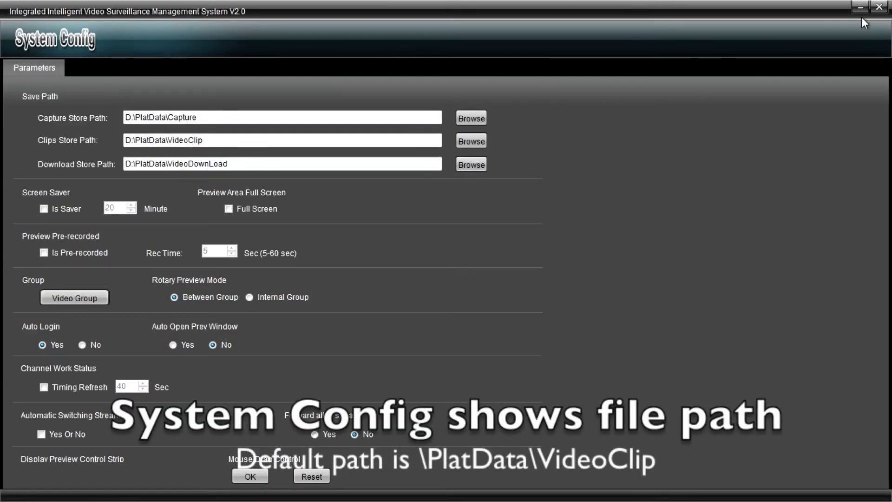
Close System Config and launch DVRPlayer from the DVD RW disc's player > player(mp4) folder.
left_click(878, 7)
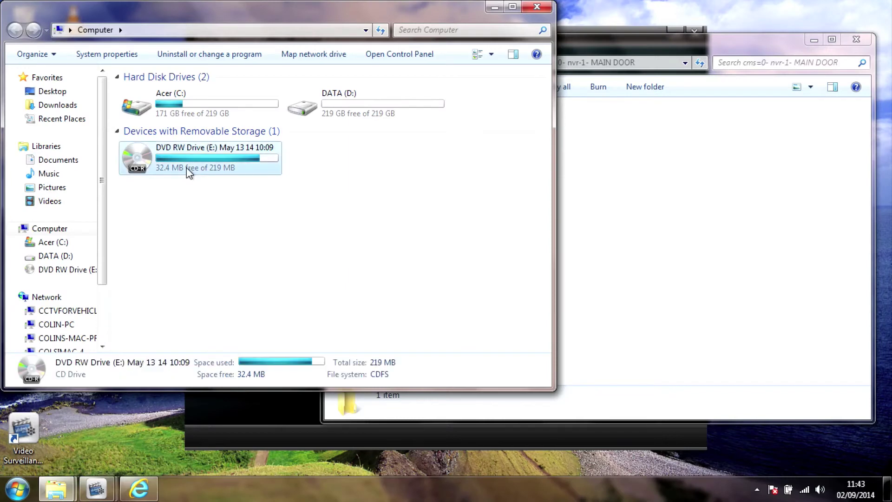
double_click(186, 166)
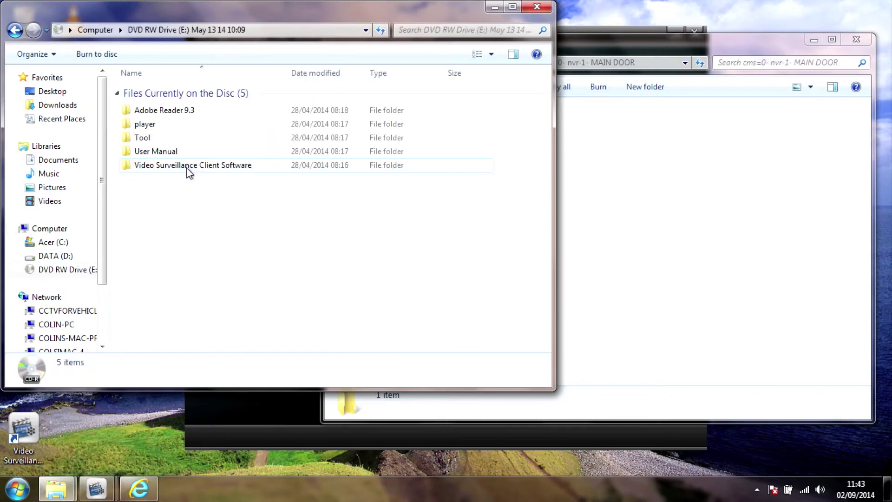
double_click(126, 123)
double_click(134, 112)
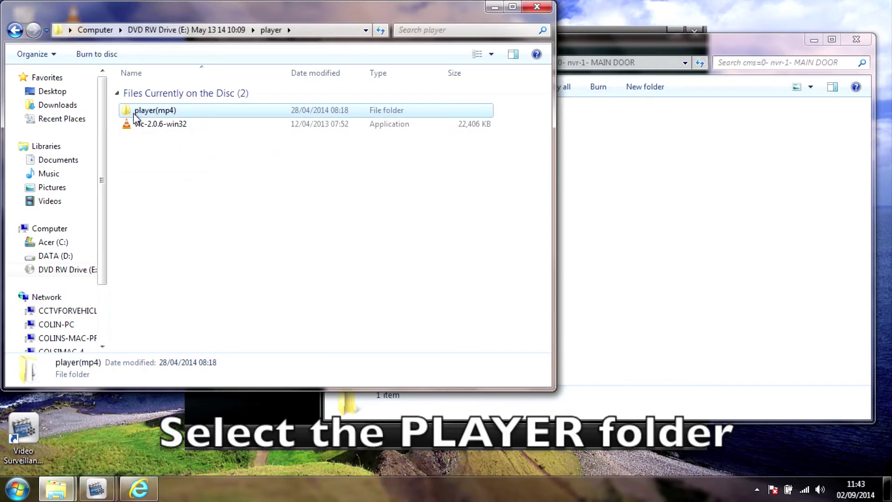
double_click(135, 152)
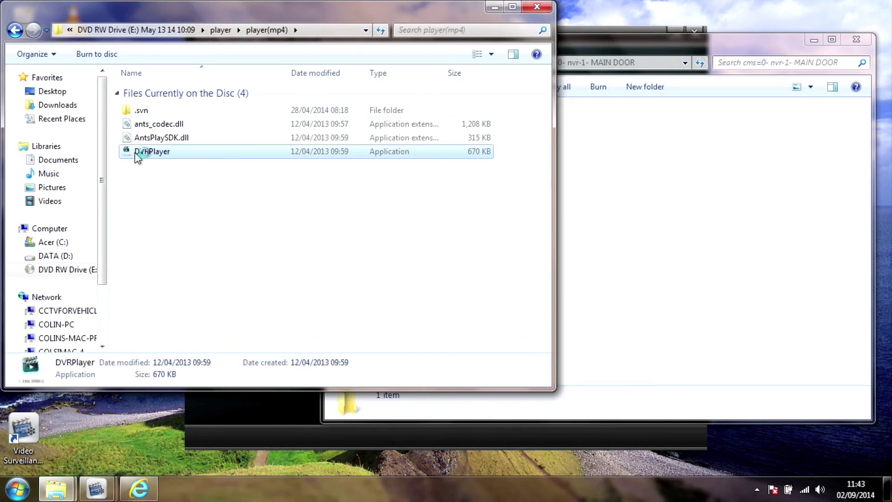
left_click(343, 125)
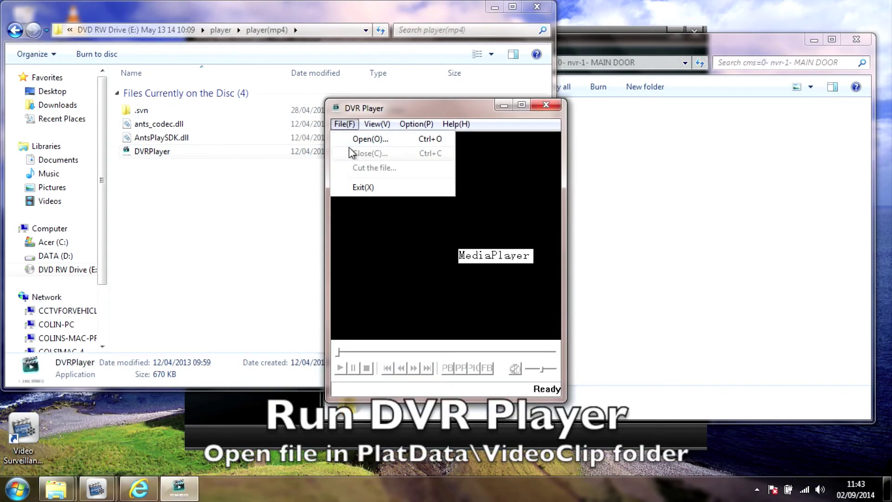
left_click(346, 138)
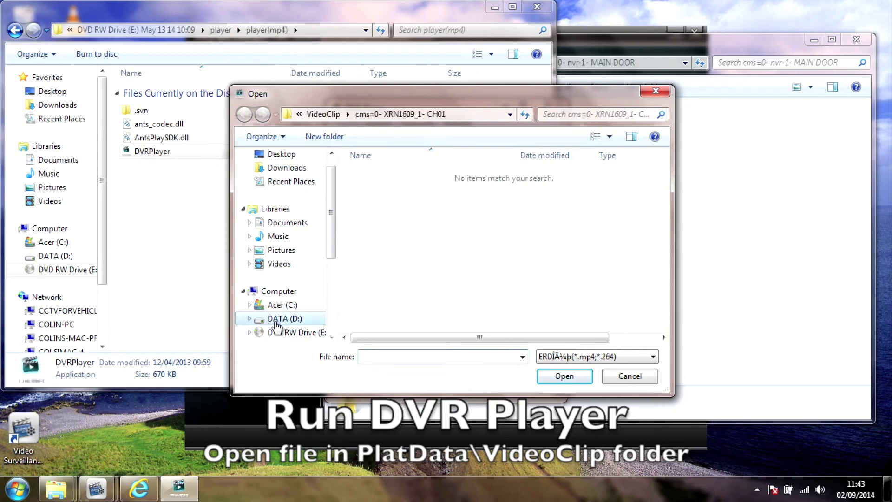
left_click(275, 322)
double_click(360, 172)
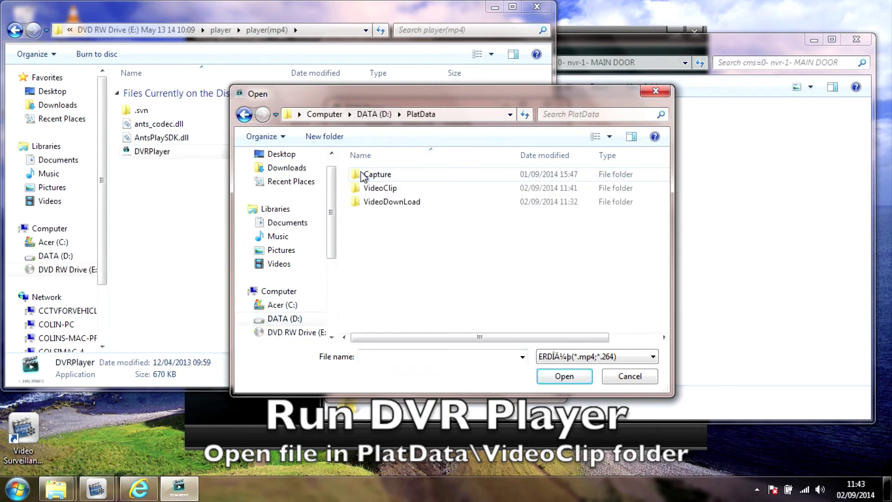
double_click(366, 187)
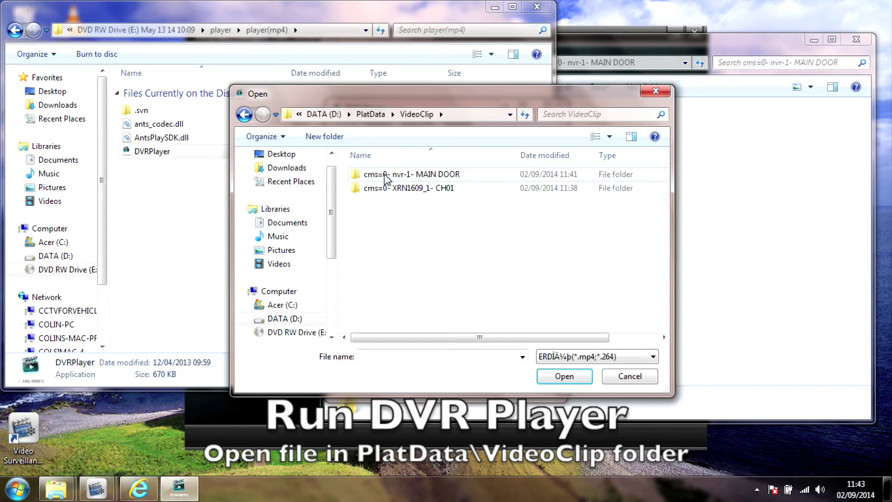
double_click(384, 176)
left_click(384, 177)
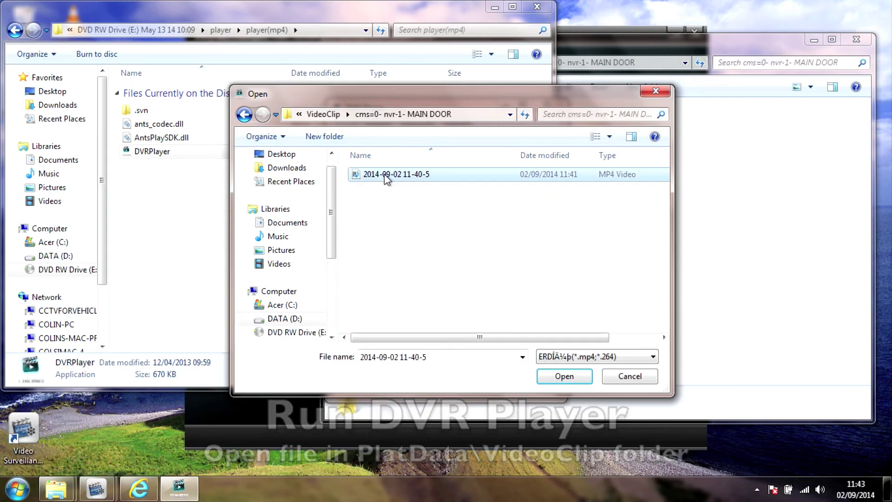
left_click(547, 375)
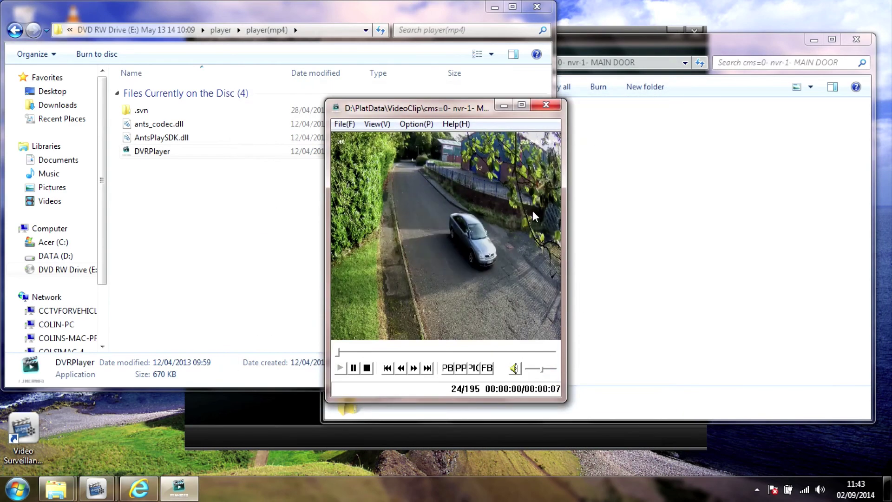
left_click(521, 105)
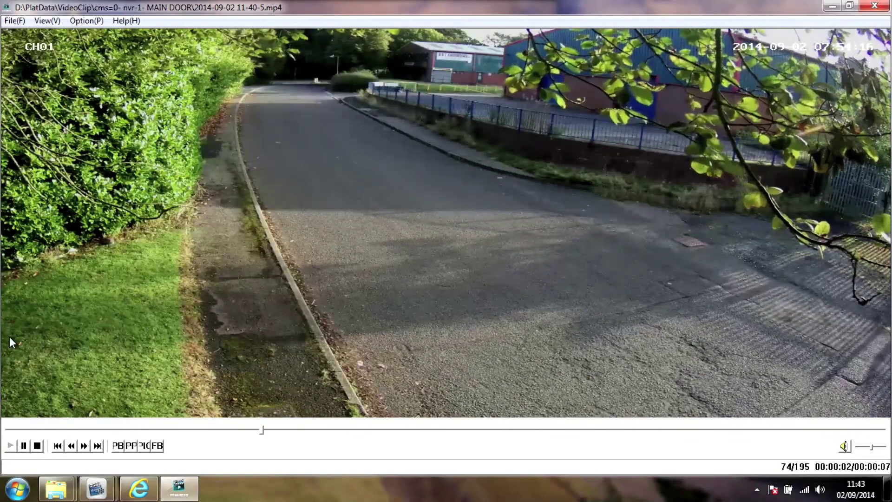
left_click(19, 431)
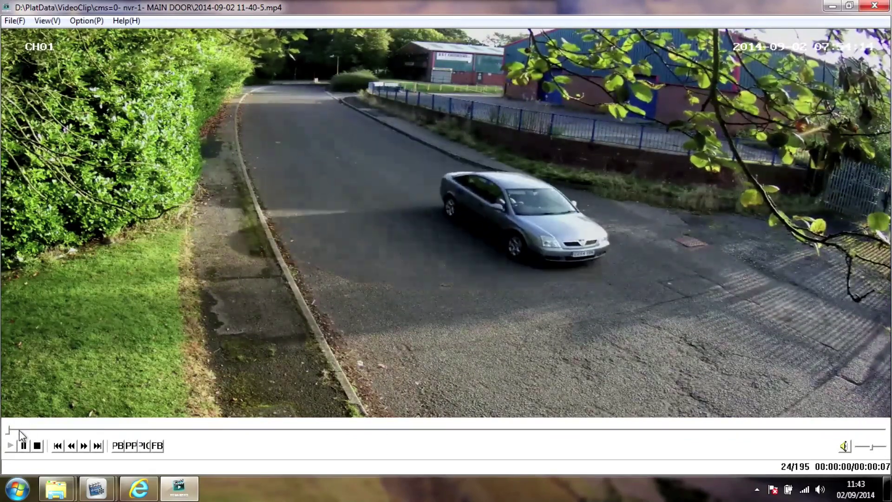